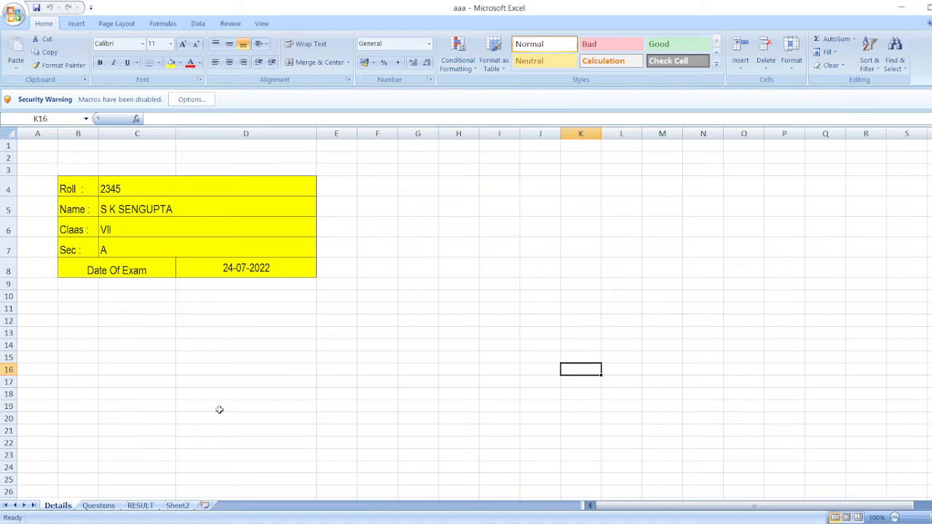
# Replace the roll number and the student's name in the table on the Details sheet
pyautogui.click(130, 193)
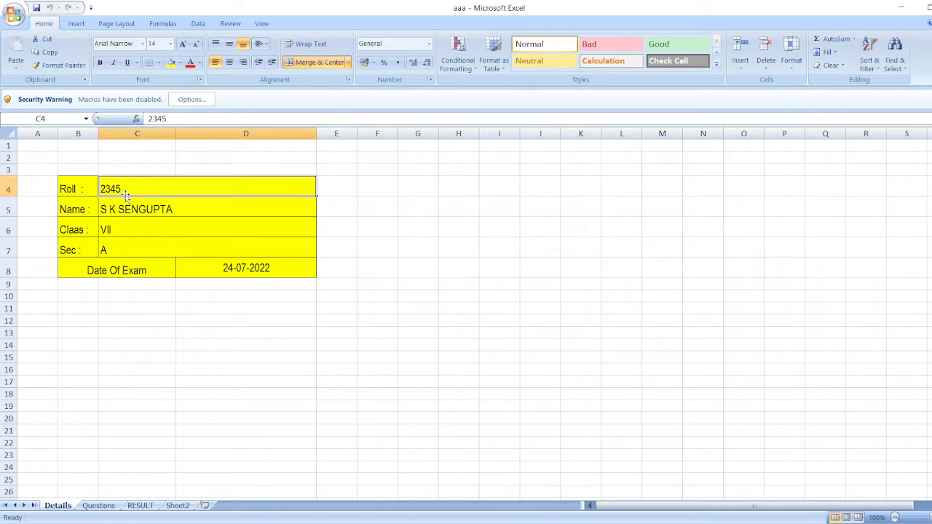
pyautogui.write('12')
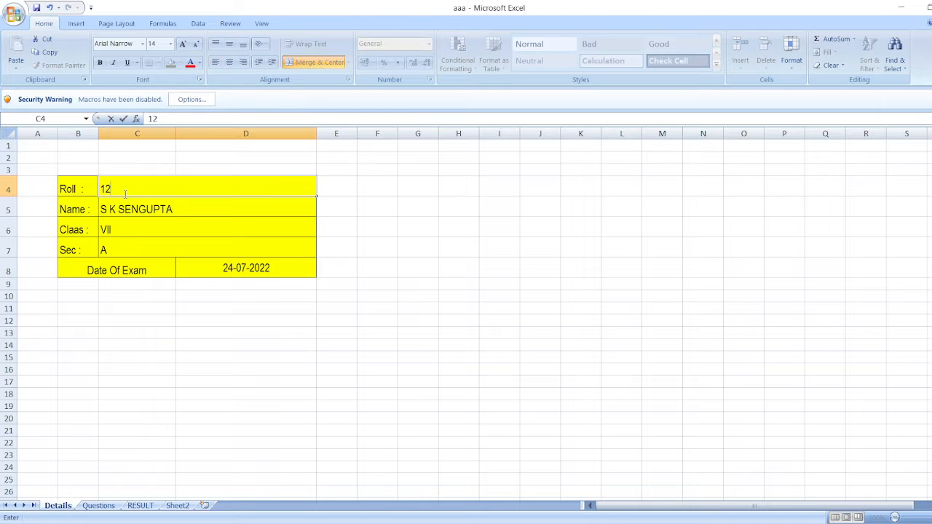
pyautogui.write('54')
pyautogui.click(109, 209)
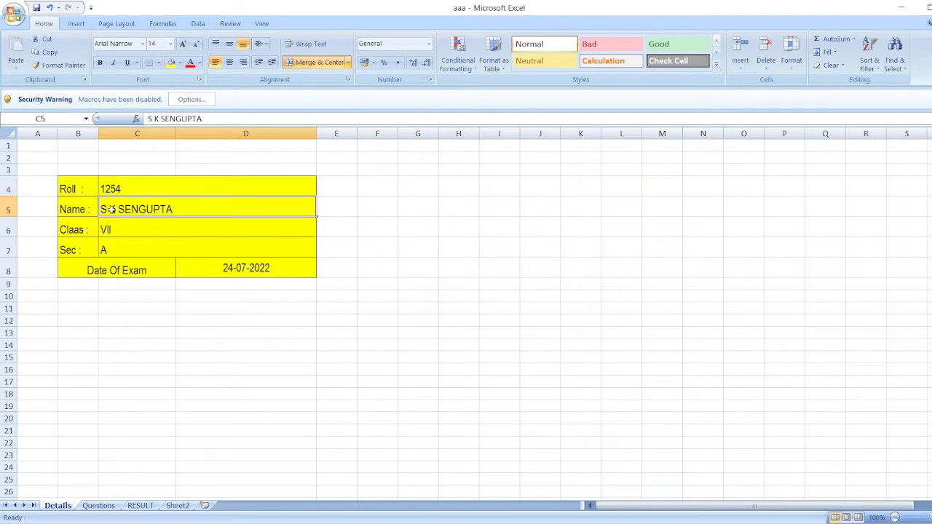
pyautogui.write('A')
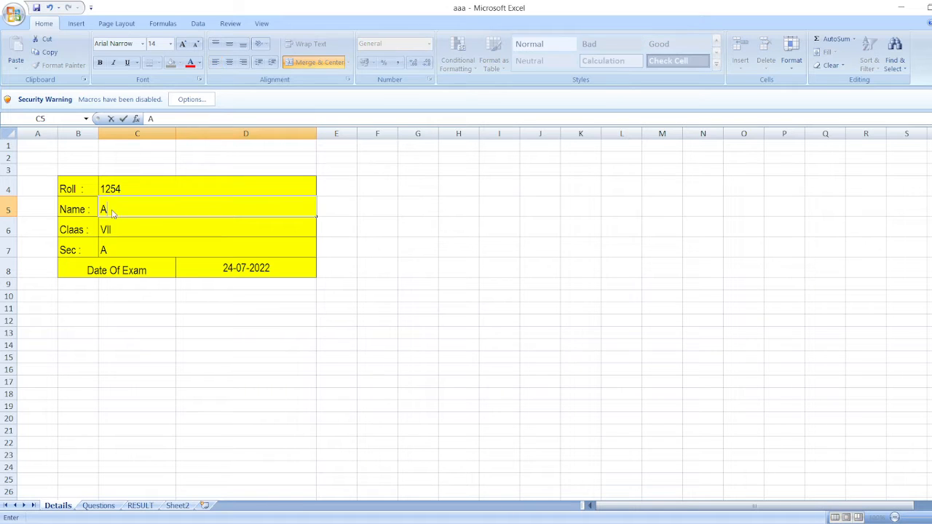
pyautogui.write(' Das')
# Set the date of exam in the Details table to 28-07-22
pyautogui.click(115, 230)
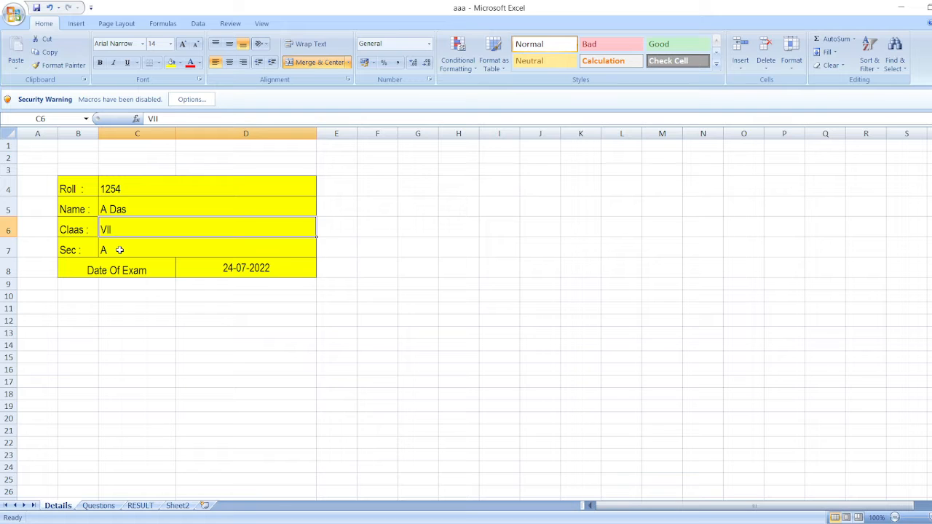
pyautogui.click(120, 250)
pyautogui.click(227, 268)
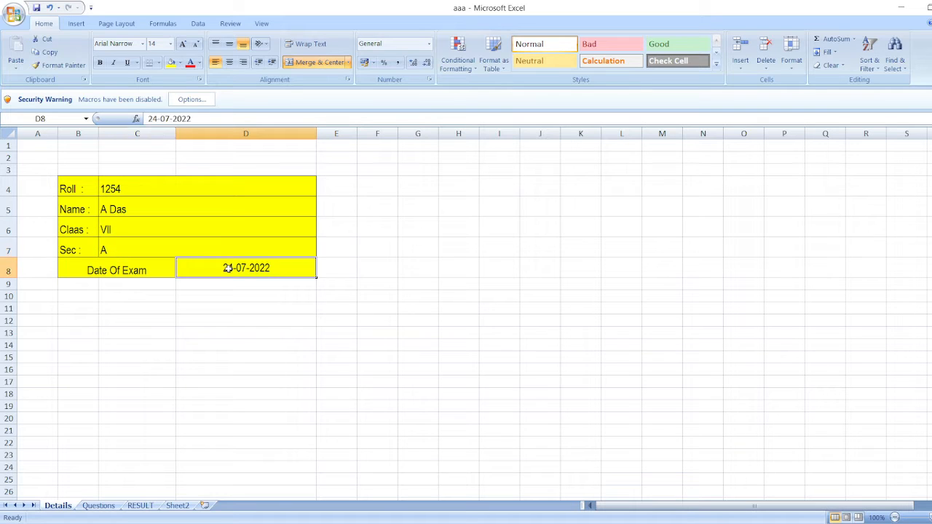
pyautogui.write('2')
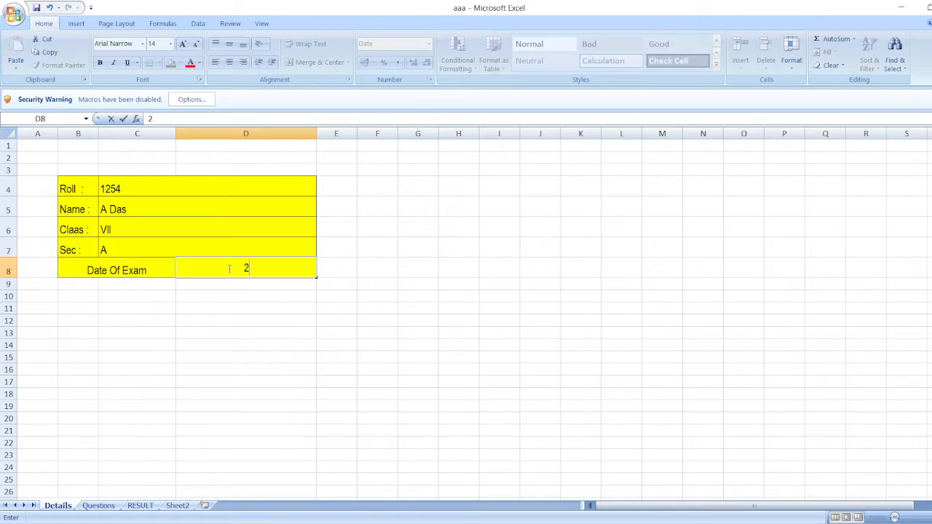
pyautogui.write('8-7-22')
pyautogui.click(204, 331)
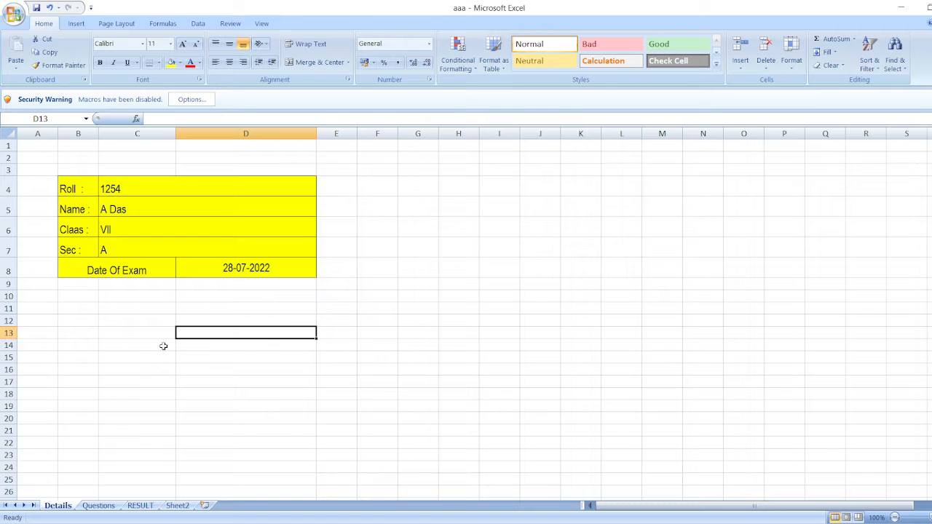
# Look over the question list on the Questions sheet and the score summary on the RESULT sheet
pyautogui.click(97, 506)
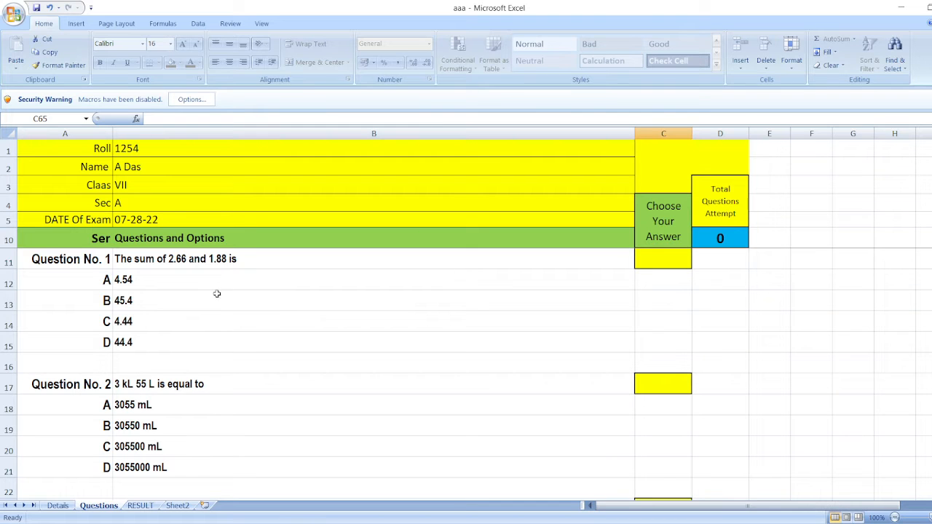
pyautogui.scroll(-1, 324, 306)
pyautogui.scroll(1, 320, 304)
pyautogui.click(139, 506)
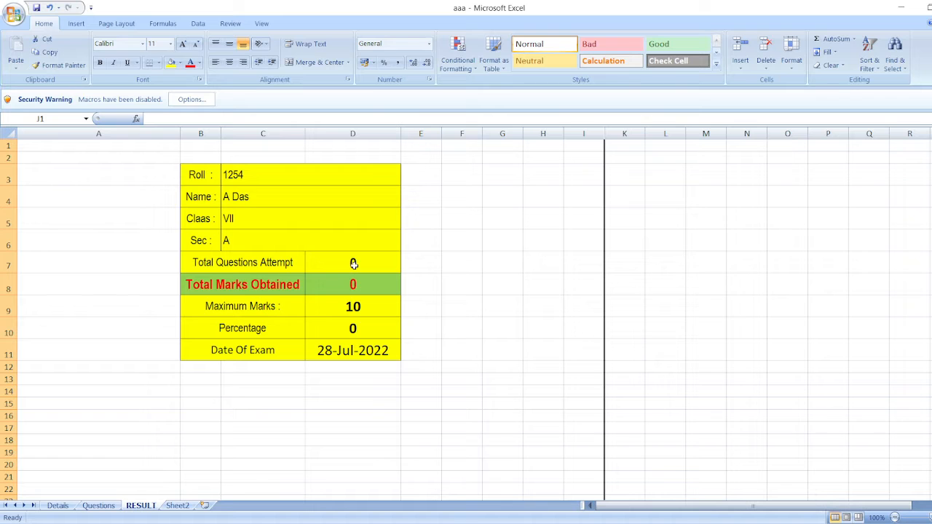
# On the Questions sheet, choose answer A for both Question No. 1 and Question No. 2
pyautogui.click(97, 505)
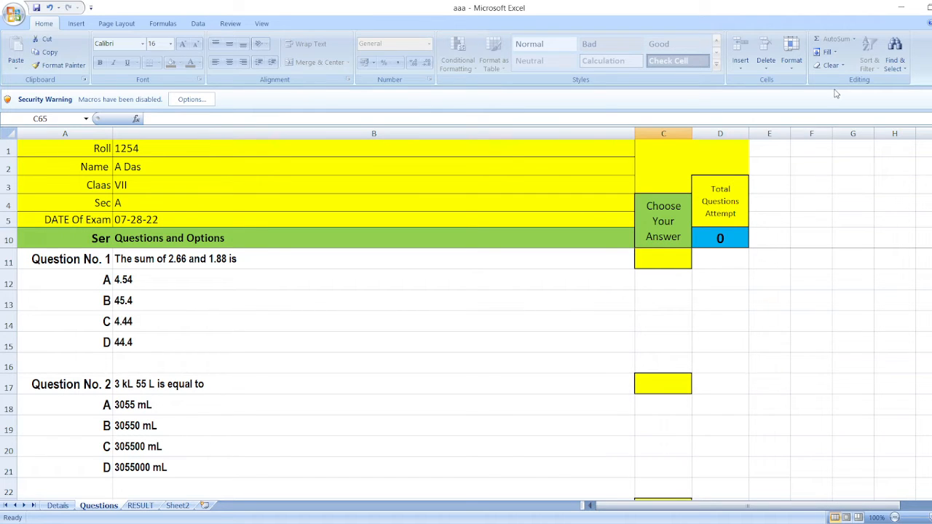
pyautogui.click(670, 265)
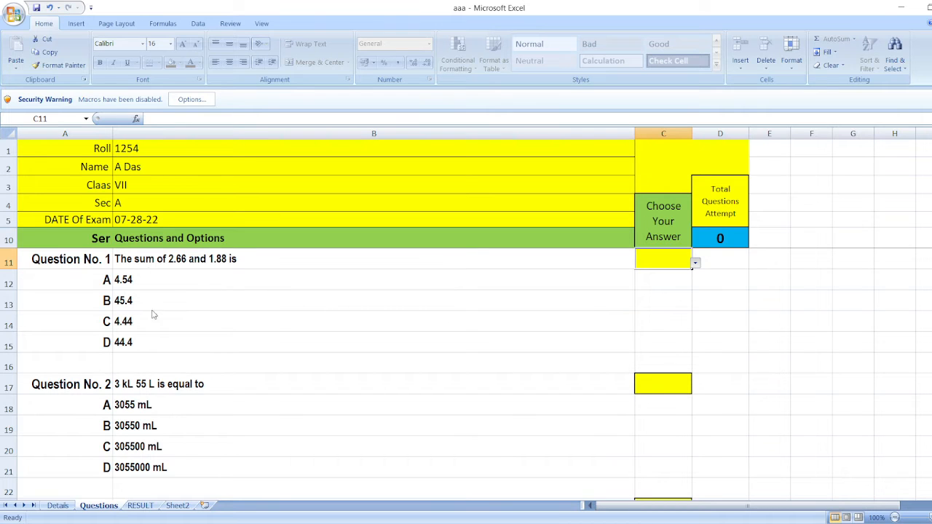
pyautogui.click(646, 279)
pyautogui.click(117, 523)
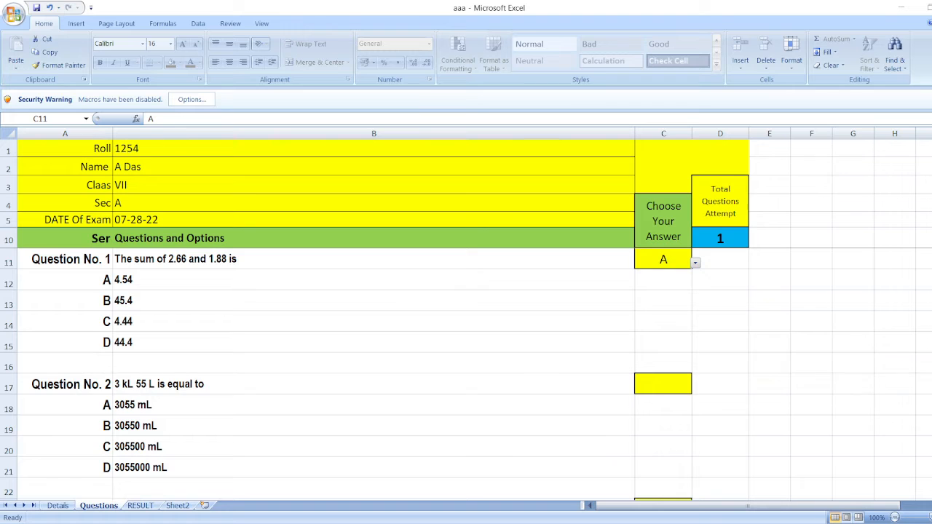
pyautogui.click(671, 383)
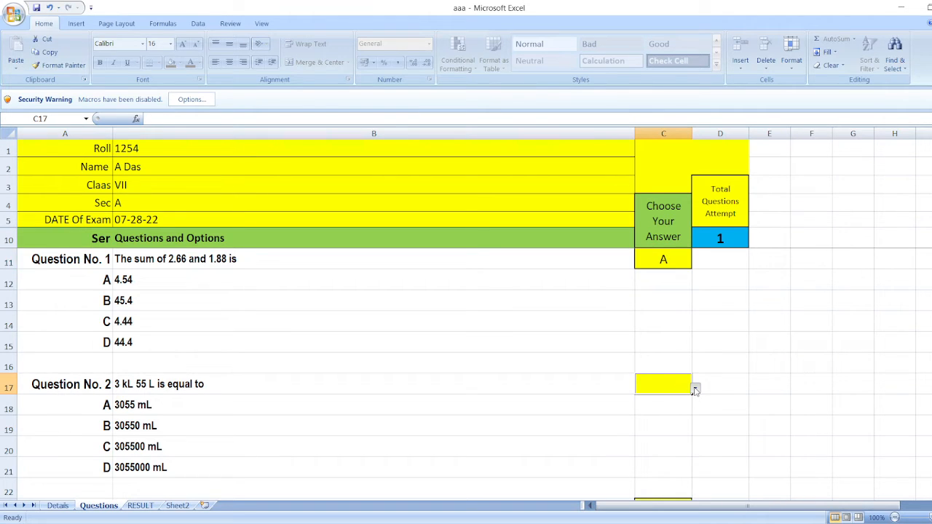
pyautogui.click(654, 400)
# Choose answer B for Question No. 3 and answer C for Question No. 4
pyautogui.scroll(-2, 504, 419)
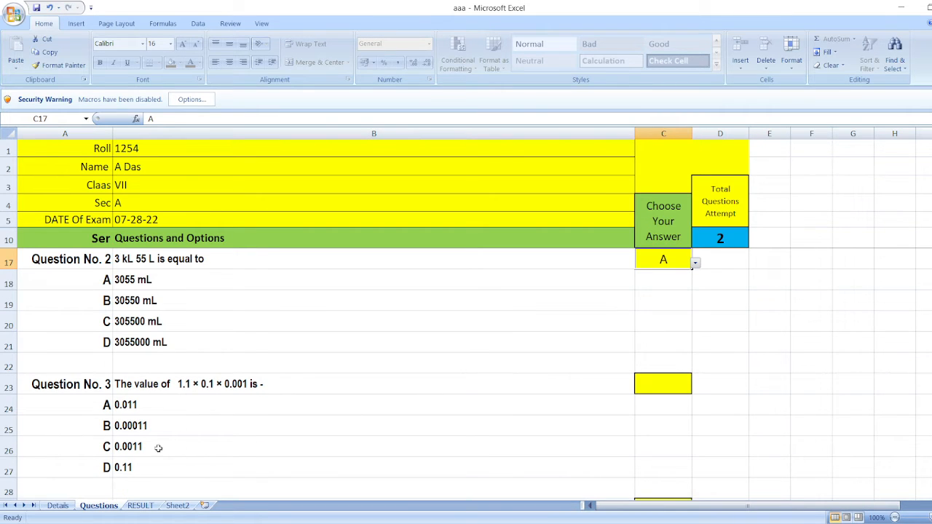
pyautogui.click(682, 384)
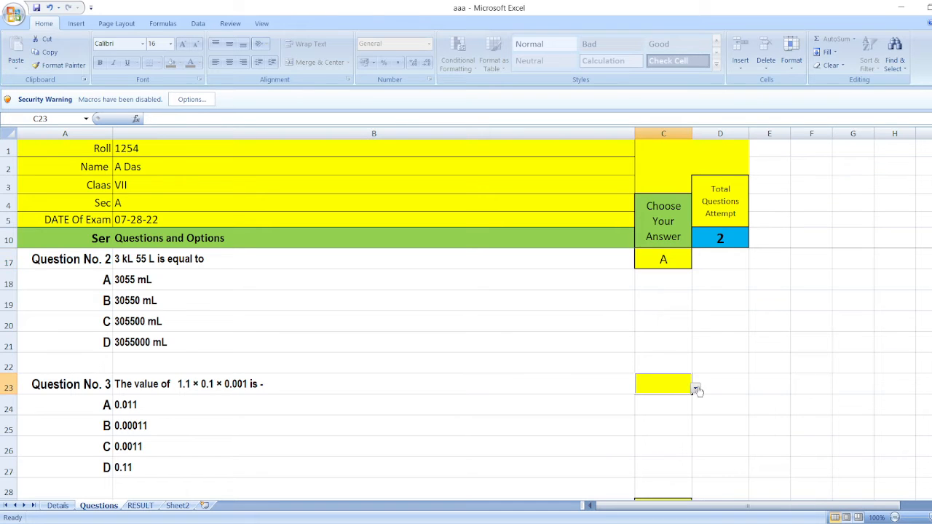
pyautogui.click(657, 413)
pyautogui.scroll(-2, 308, 412)
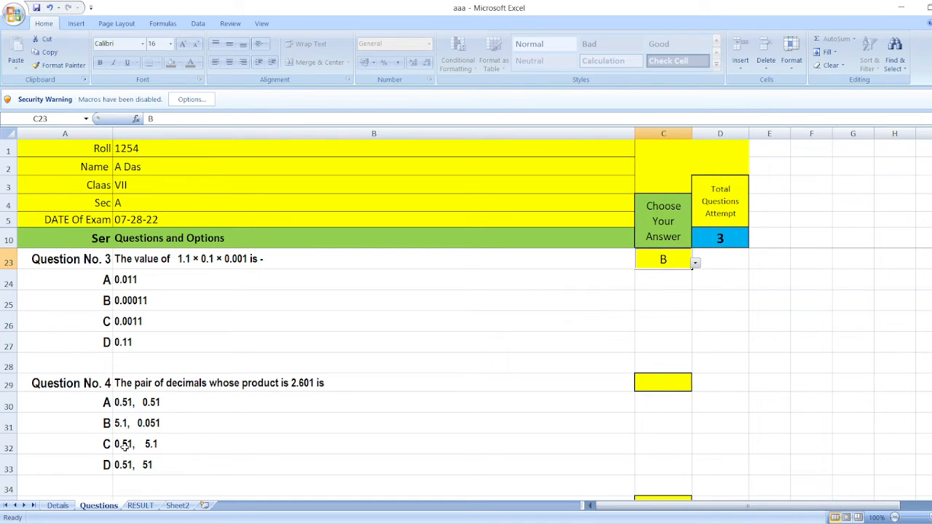
pyautogui.click(653, 381)
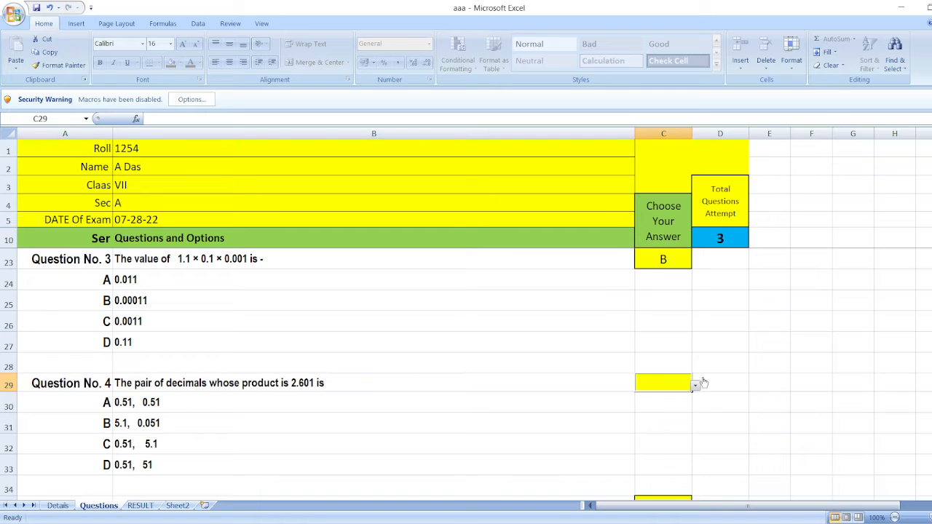
pyautogui.click(646, 415)
# Choose answer C for Question No. 5 and answer D for Question No. 6
pyautogui.scroll(-1, 517, 415)
pyautogui.scroll(-2, 516, 415)
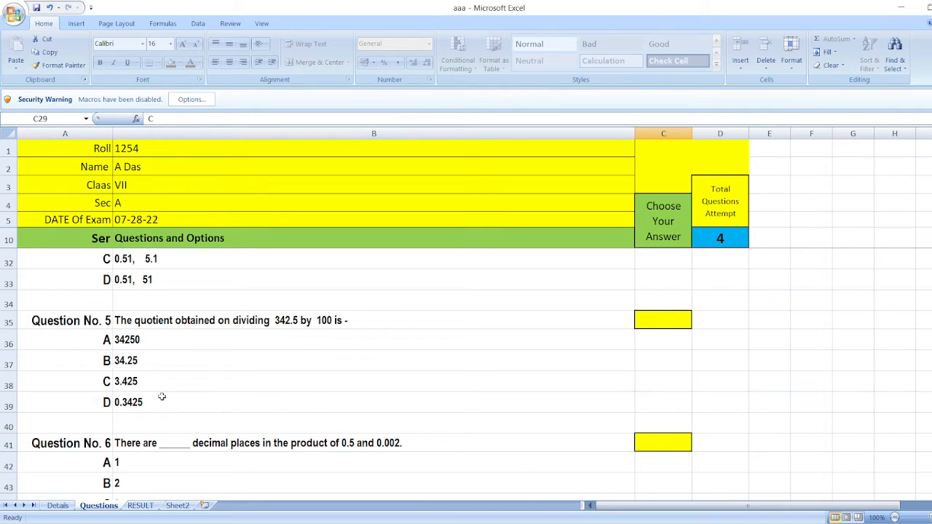
pyautogui.click(660, 323)
pyautogui.click(696, 326)
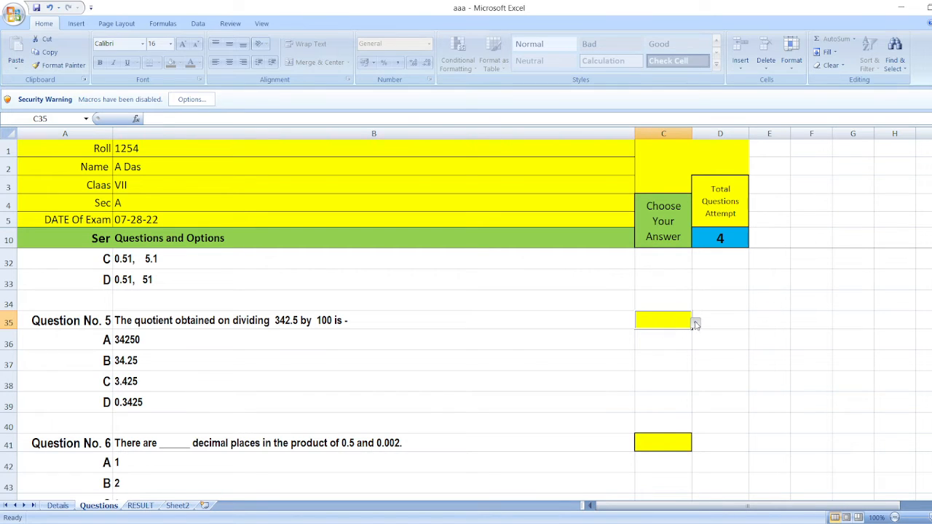
pyautogui.click(663, 351)
pyautogui.scroll(-2, 546, 384)
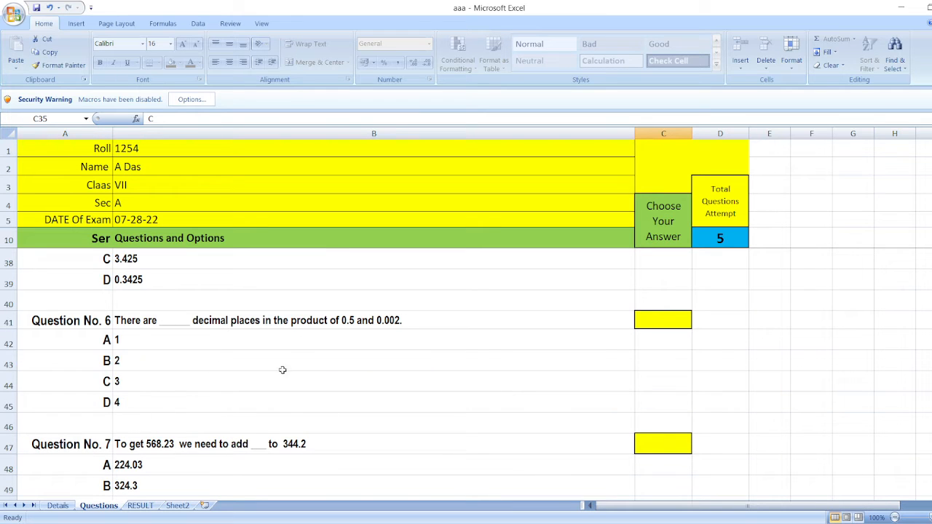
pyautogui.click(667, 323)
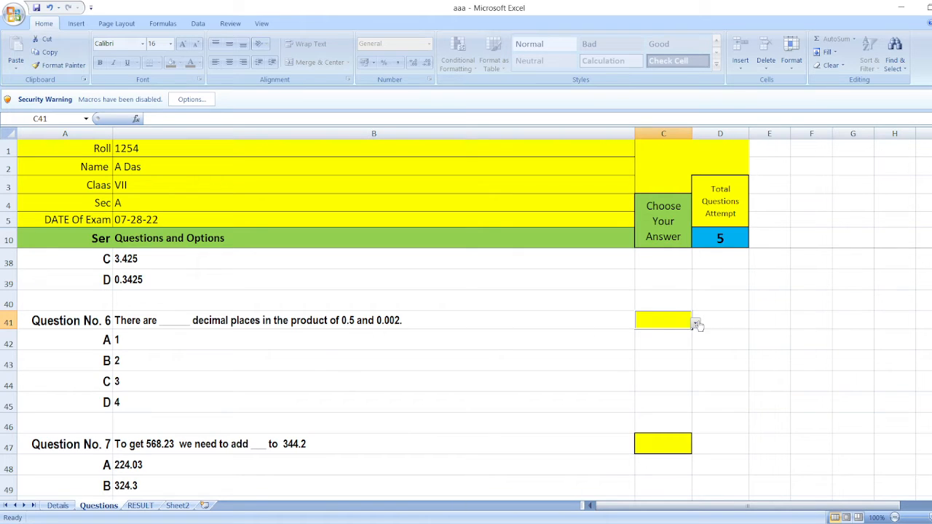
pyautogui.click(648, 362)
# Choose answer A for Question No. 7 and select an answer for Question No. 8
pyautogui.scroll(-2, 579, 360)
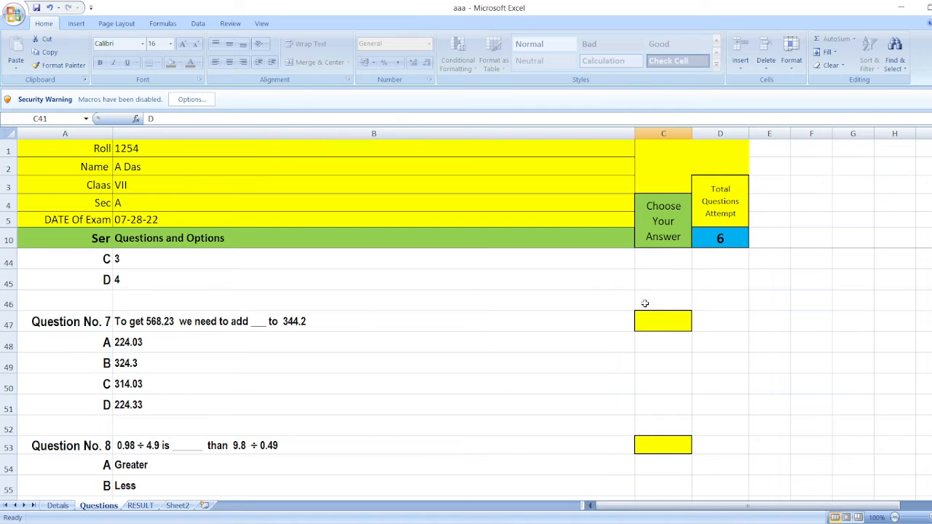
pyautogui.click(687, 323)
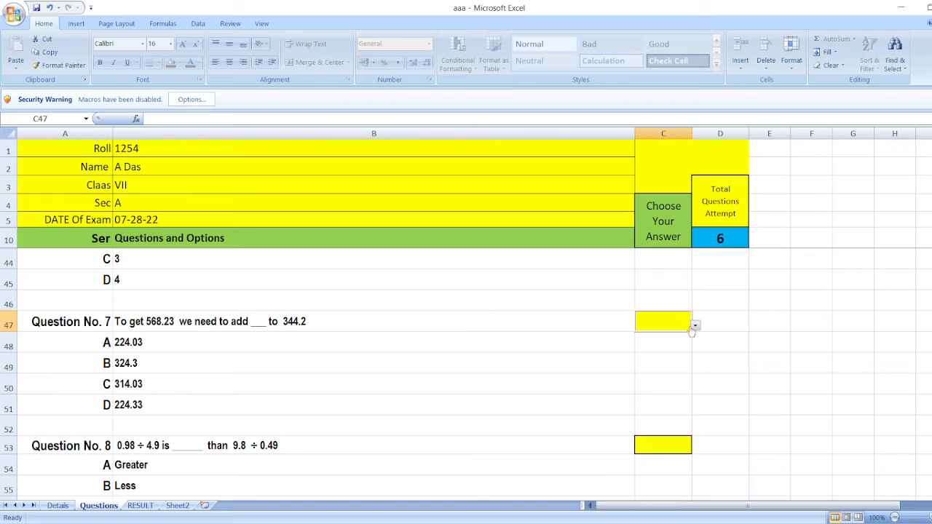
pyautogui.click(661, 338)
pyautogui.scroll(-2, 559, 363)
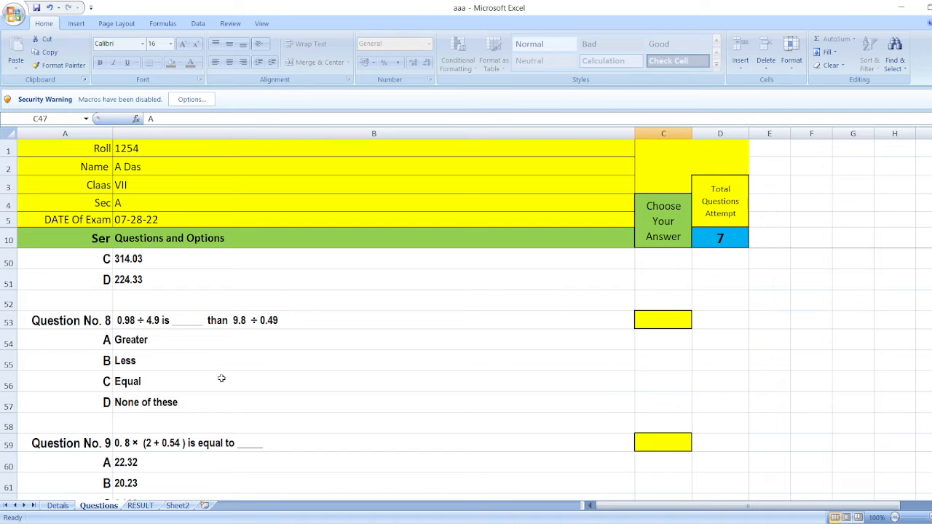
pyautogui.click(674, 323)
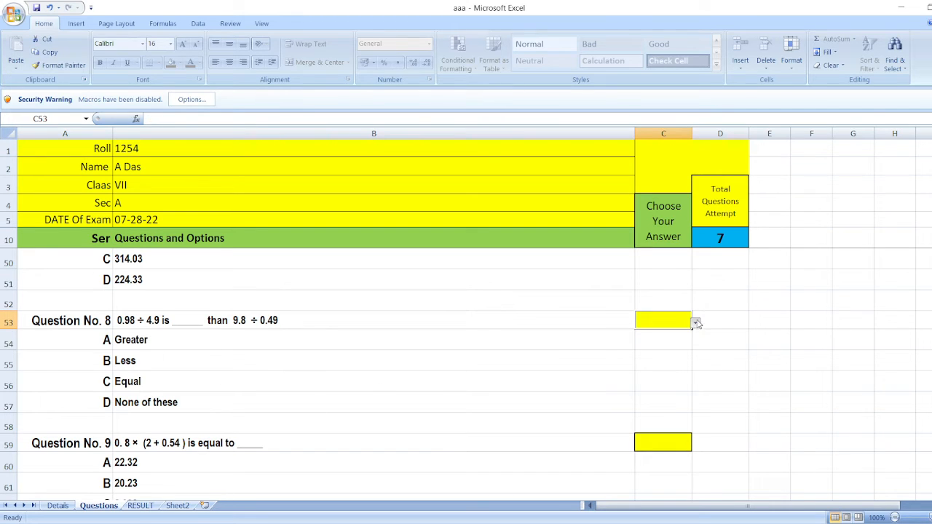
pyautogui.click(660, 336)
# Choose answer C for Question No. 9 and select an answer for Question No. 10
pyautogui.click(671, 444)
pyautogui.scroll(-2, 547, 449)
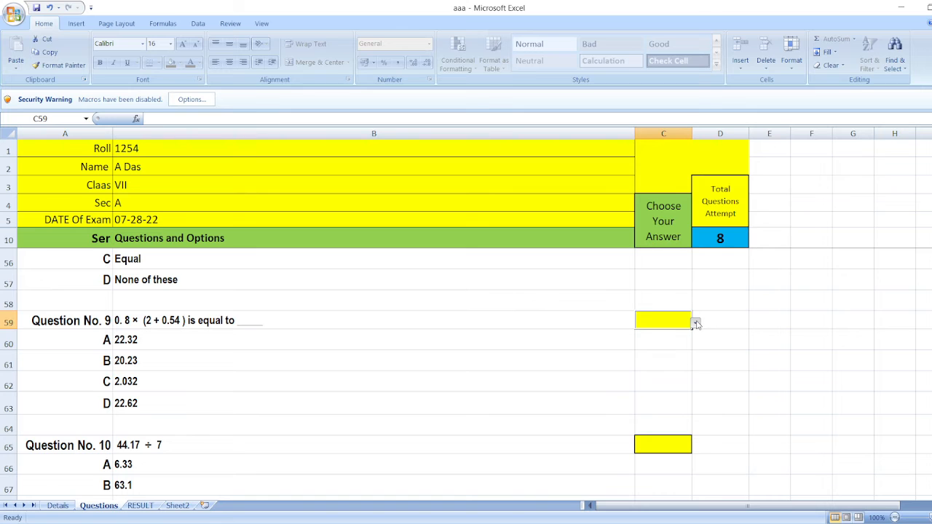
pyautogui.click(655, 353)
pyautogui.scroll(-2, 491, 347)
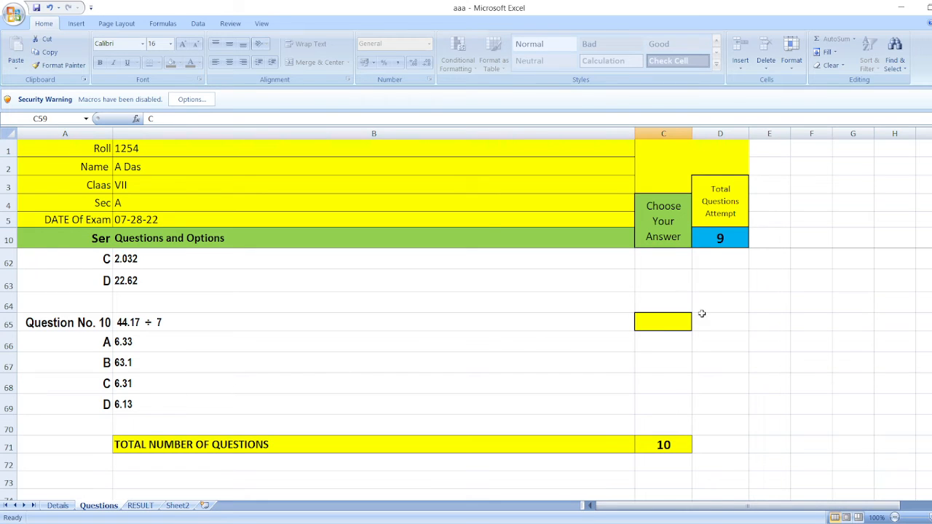
pyautogui.click(679, 325)
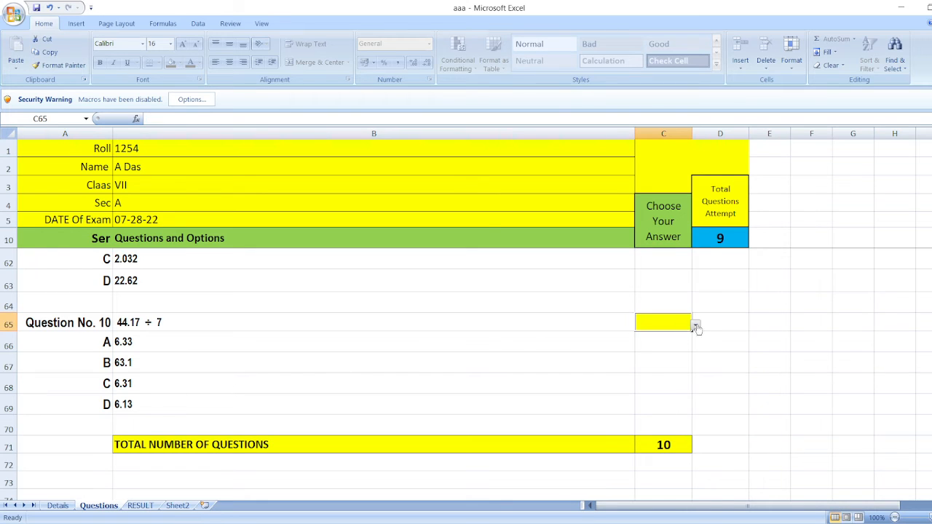
pyautogui.click(663, 355)
# View the exam score on the RESULT sheet and unhide the Qns sheet to view its instructions and first questions
pyautogui.click(141, 505)
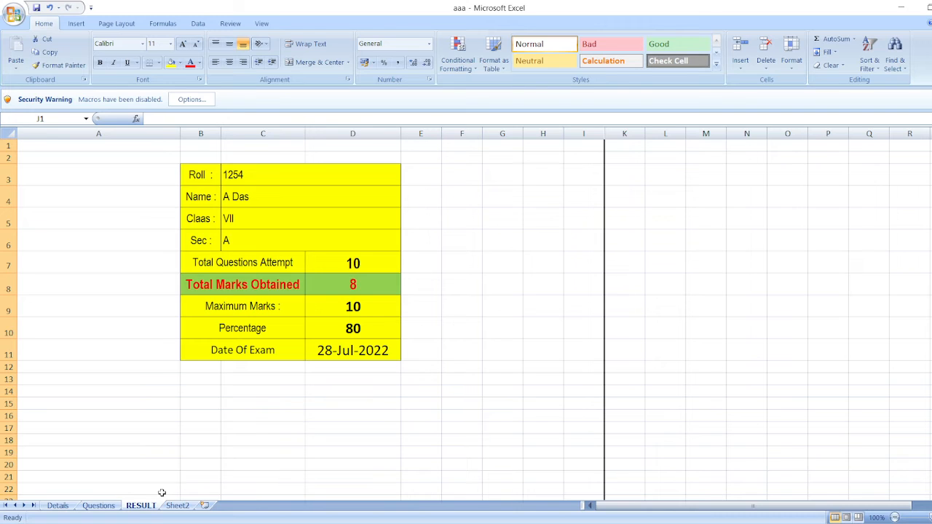
pyautogui.click(119, 506)
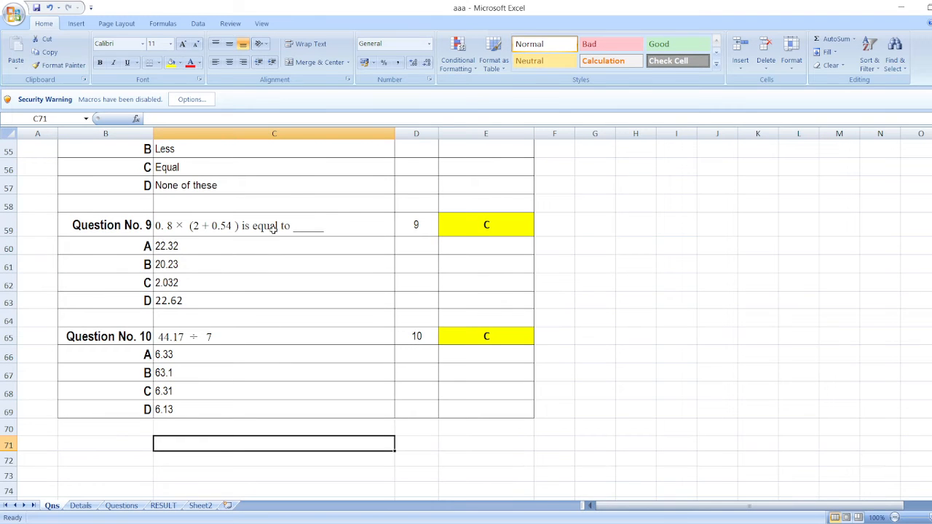
pyautogui.scroll(9, 273, 230)
pyautogui.scroll(9, 273, 230)
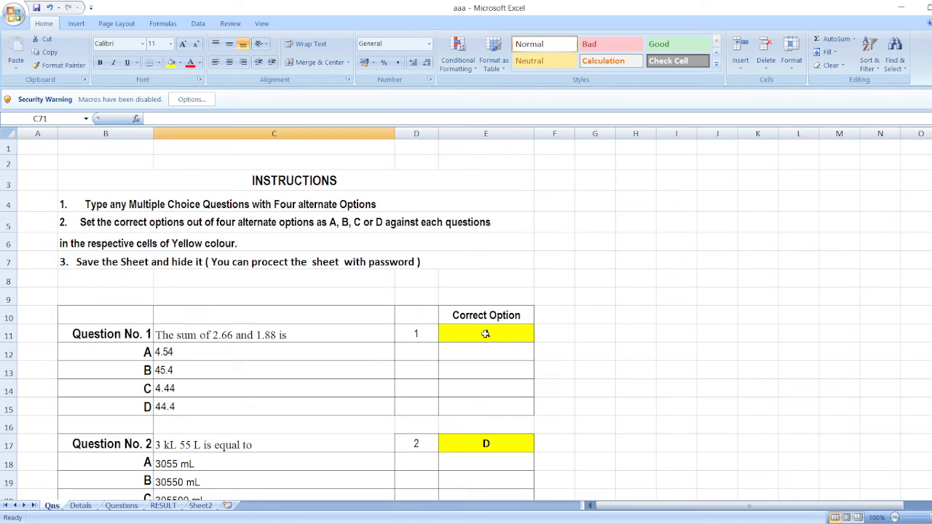
# Replace the text of Question No. 1 on the Qns sheet with "The smallest prime number"
pyautogui.click(281, 335)
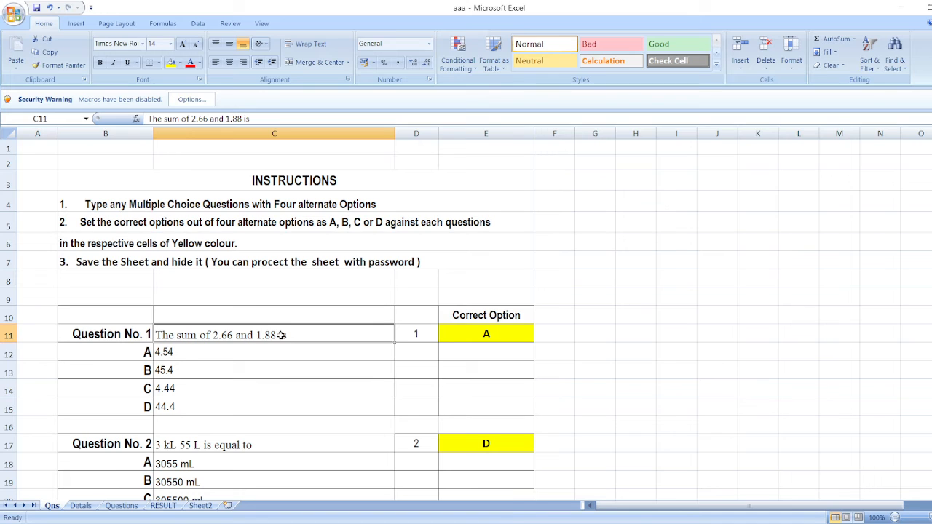
pyautogui.write('The')
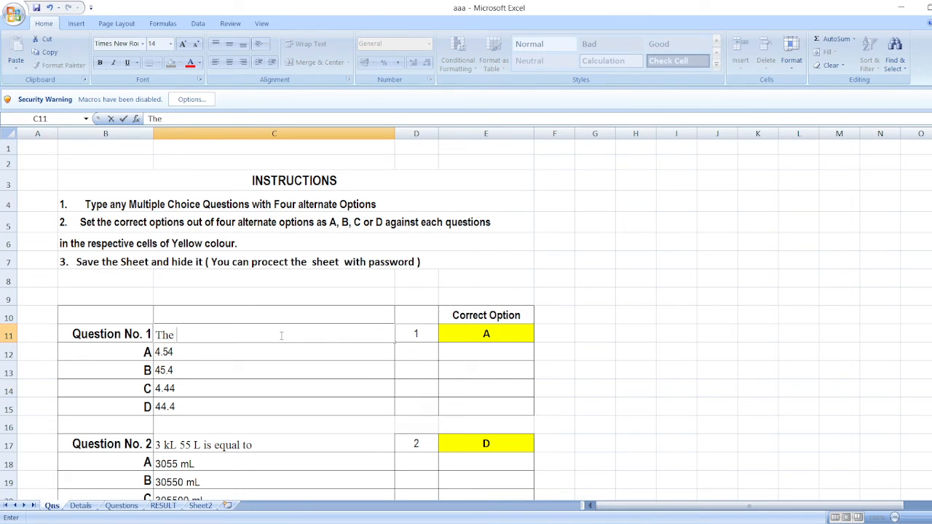
pyautogui.write(' smallest prime n')
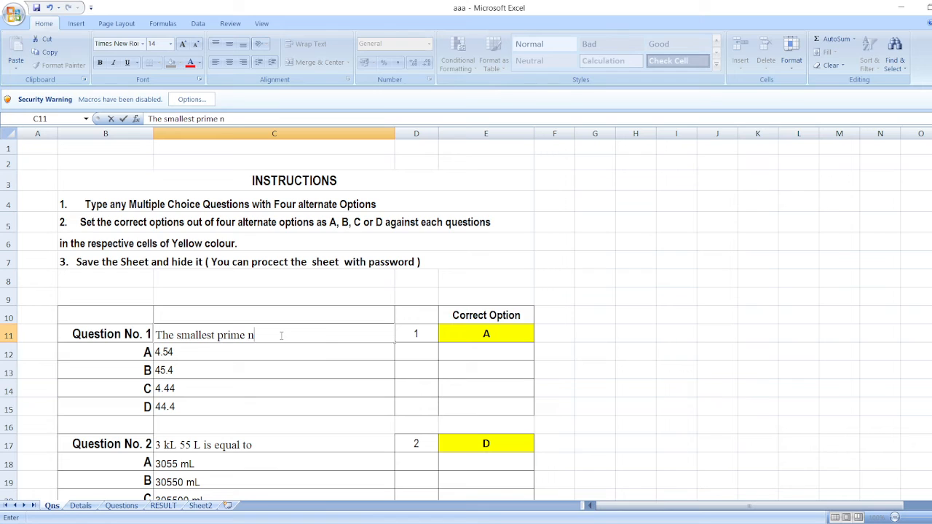
pyautogui.write('umber')
pyautogui.click(202, 354)
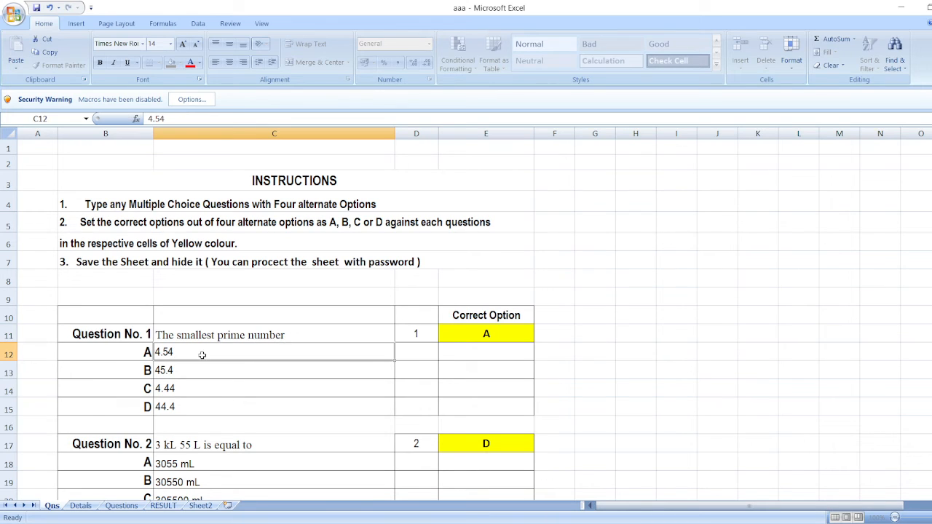
# Replace the four options of Question No. 1 on the Qns sheet with 0, 1, 2 and "None of them"
pyautogui.write('0')
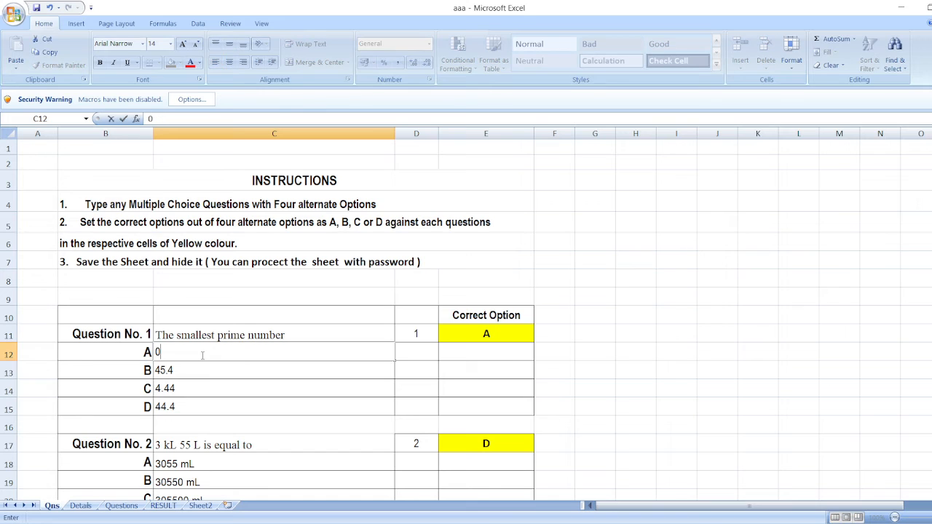
pyautogui.press('Return')
pyautogui.write('1')
pyautogui.press('Return')
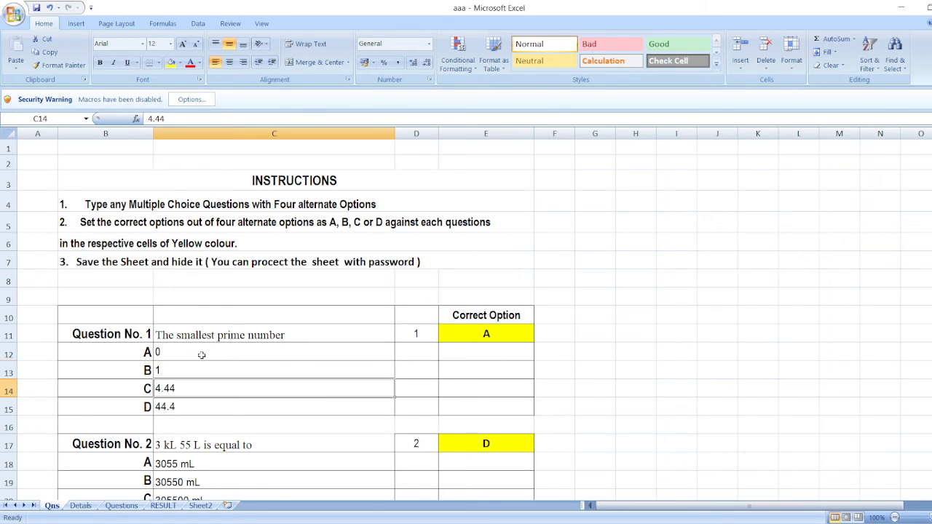
pyautogui.write('2')
pyautogui.press('Return')
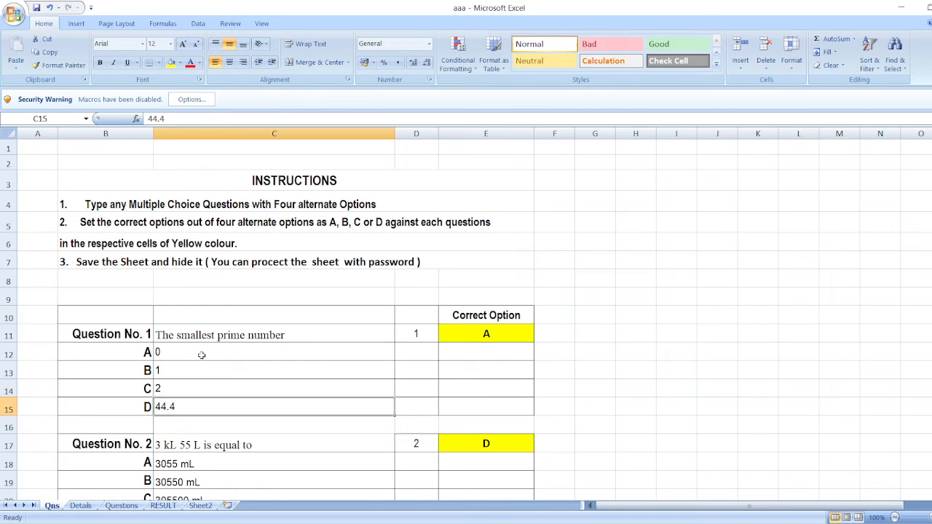
pyautogui.write('N')
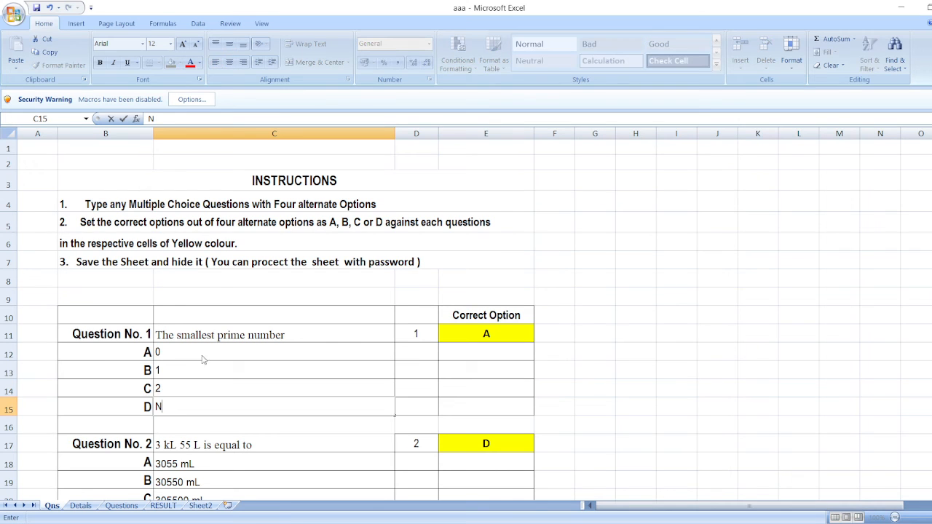
pyautogui.write('one of them')
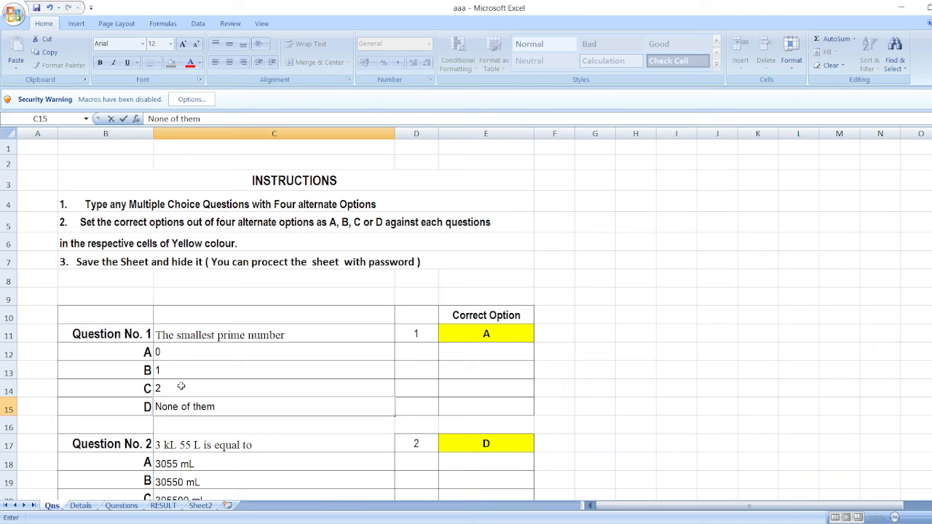
# Set the correct option for Question No. 1 on the Qns sheet to C
pyautogui.click(487, 336)
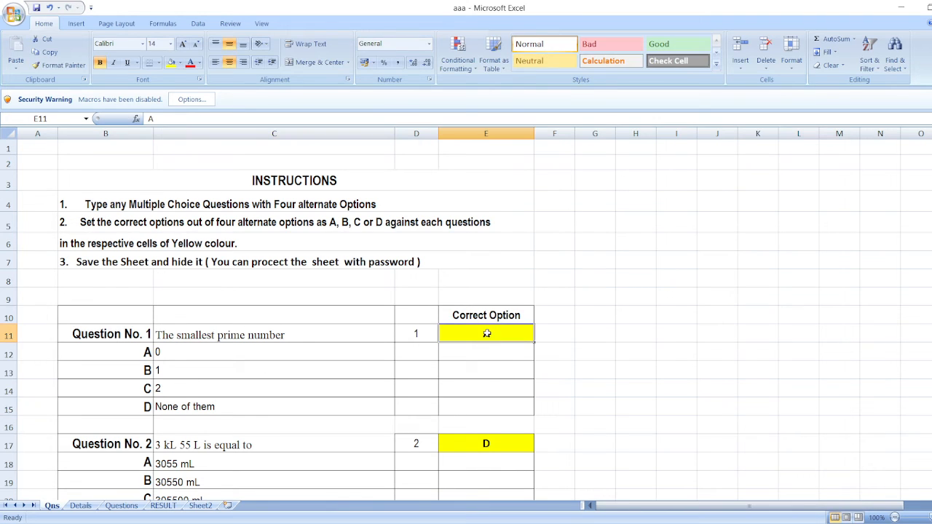
pyautogui.write('Correct Option')
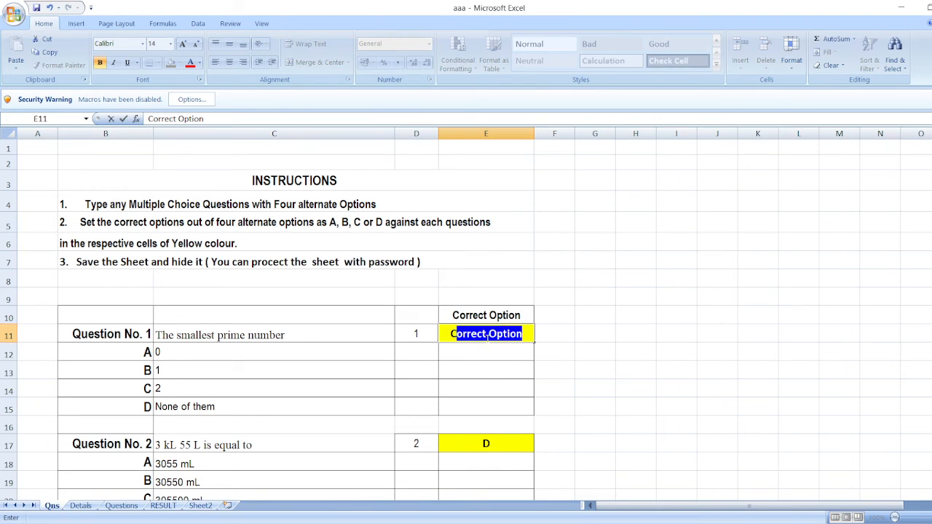
pyautogui.moveTo(523, 334); pyautogui.dragTo(453, 333)
pyautogui.press('BackSpace')
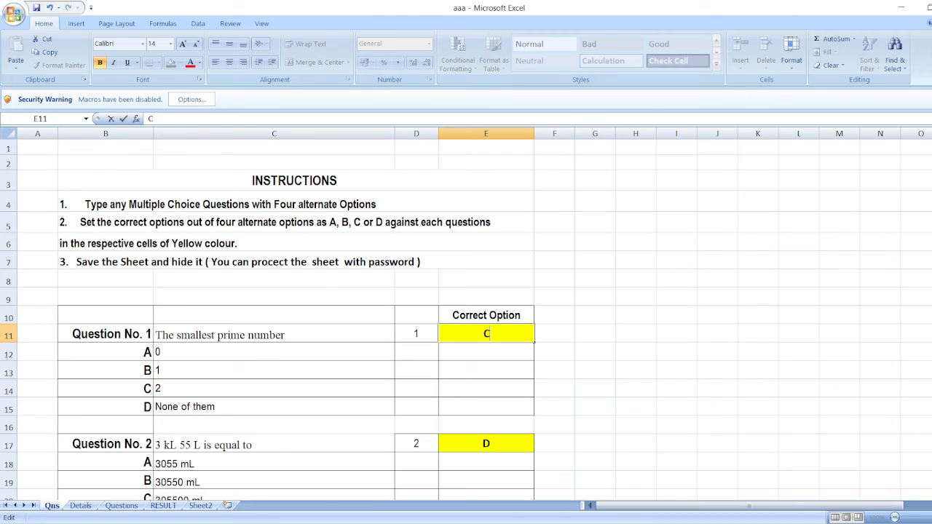
pyautogui.click(201, 448)
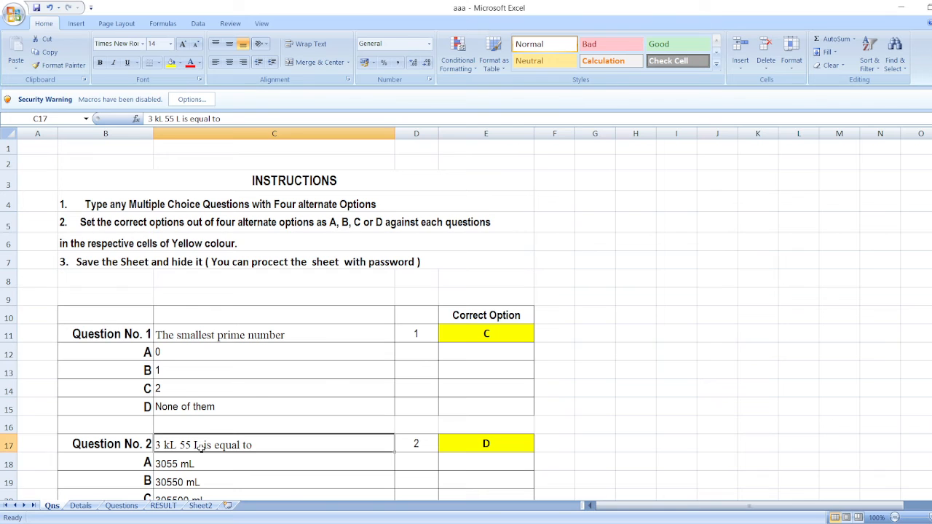
# Check the edited Question No. 1 on the Questions sheet and view the score on the RESULT sheet
pyautogui.scroll(-1, 201, 447)
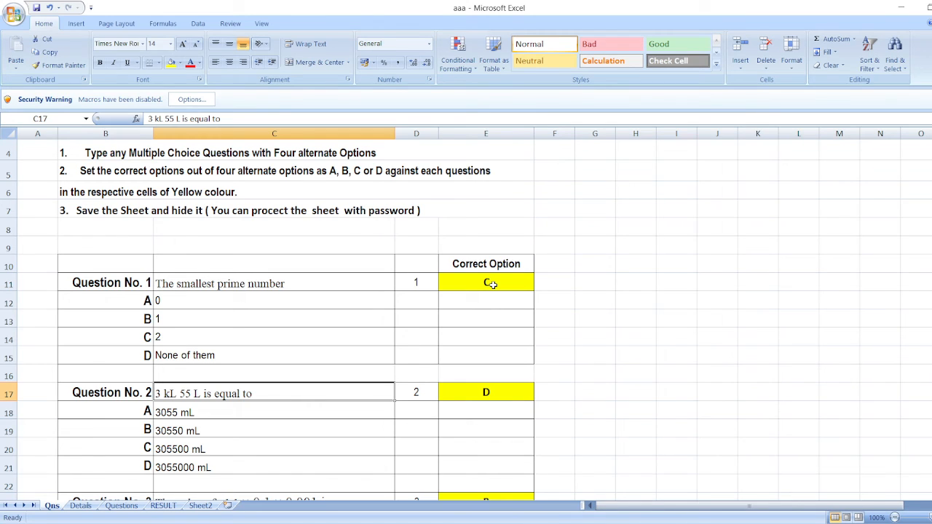
pyautogui.click(121, 505)
pyautogui.scroll(4, 298, 236)
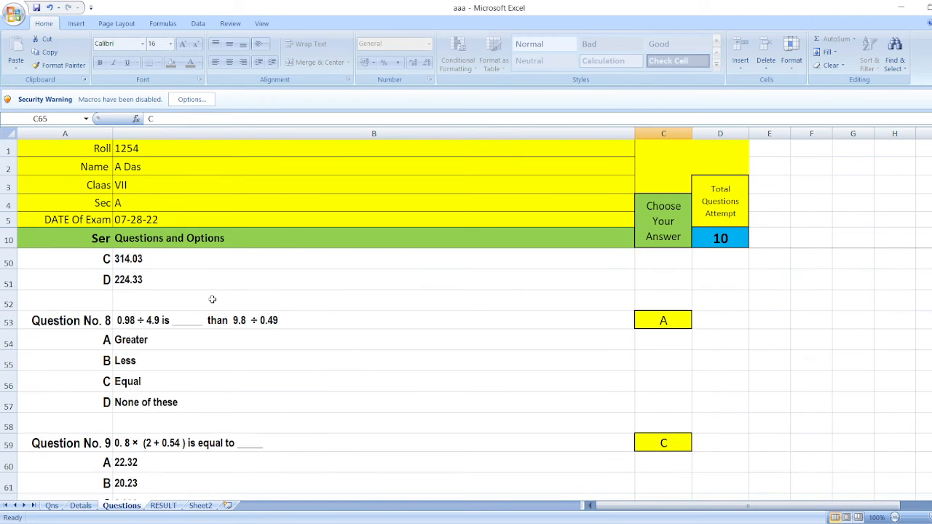
pyautogui.scroll(13, 212, 299)
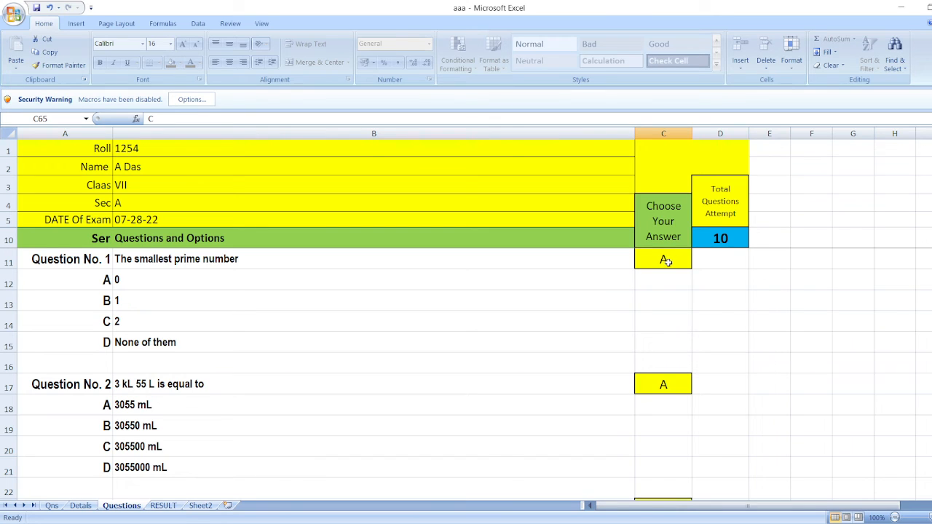
pyautogui.click(162, 506)
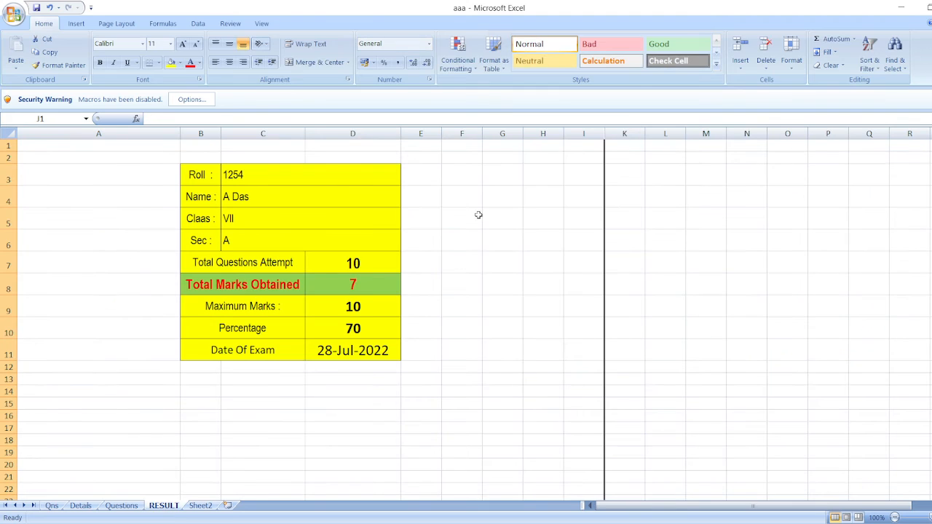
# Change the answer to Question No. 1 on the Questions sheet to C and view the score on the RESULT sheet
pyautogui.click(121, 505)
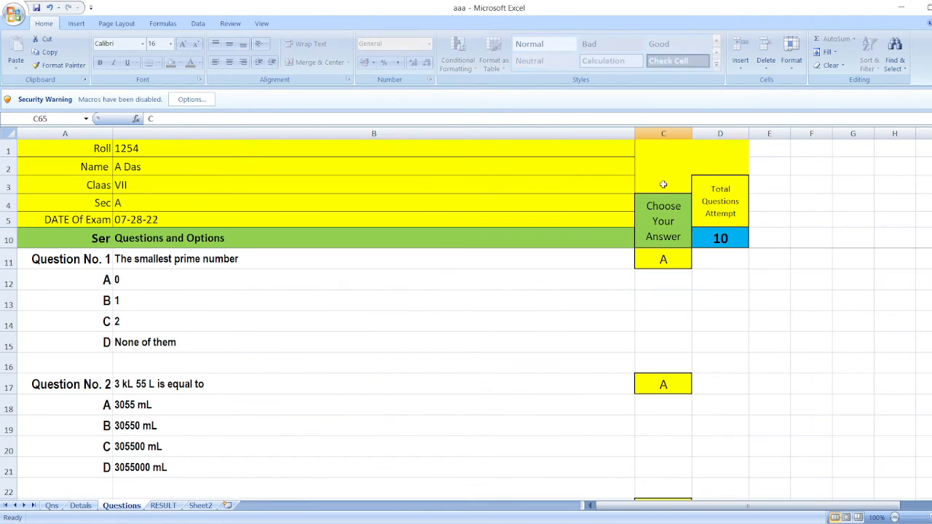
pyautogui.click(662, 257)
pyautogui.click(695, 263)
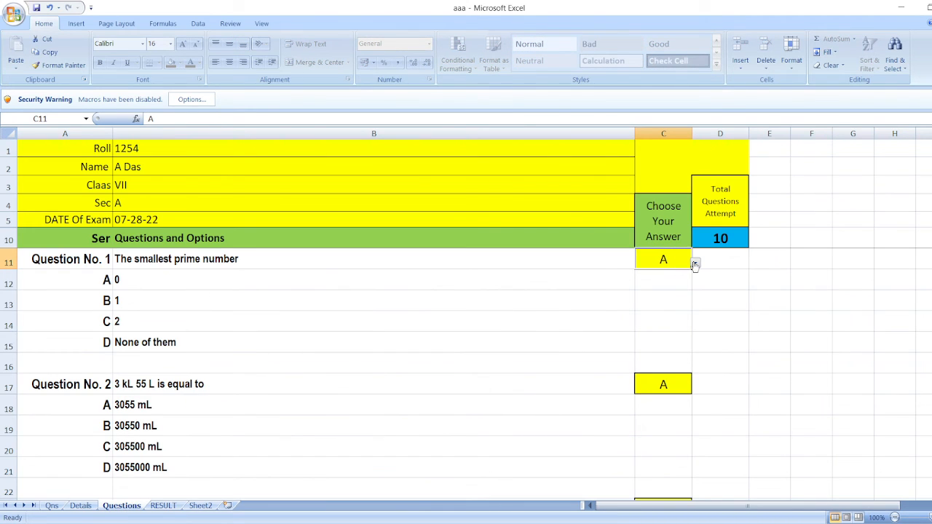
pyautogui.click(650, 290)
pyautogui.click(164, 505)
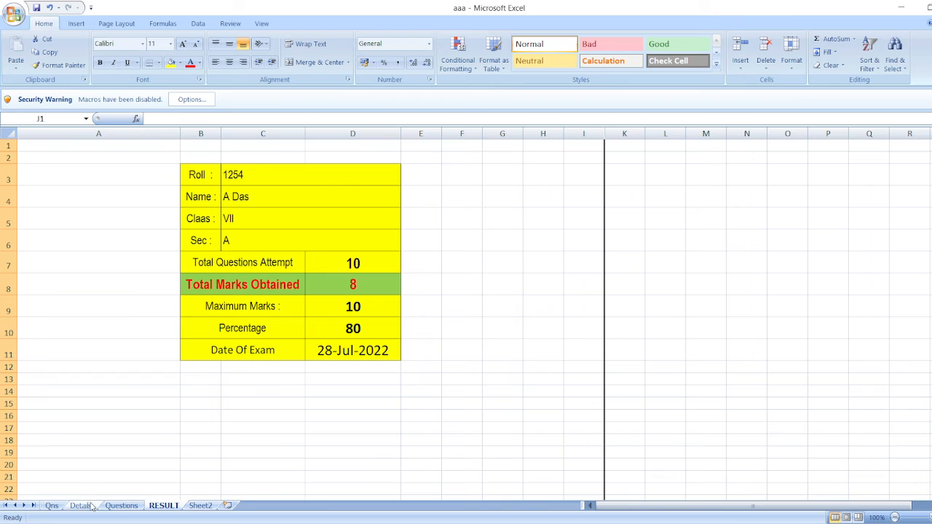
# Check the correct options set for the first questions on the Qns sheet
pyautogui.click(51, 506)
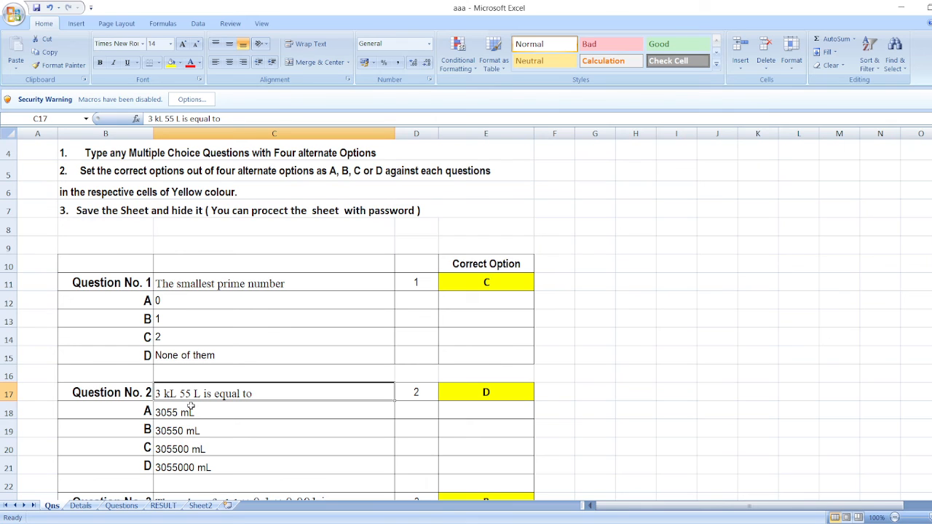
pyautogui.click(488, 282)
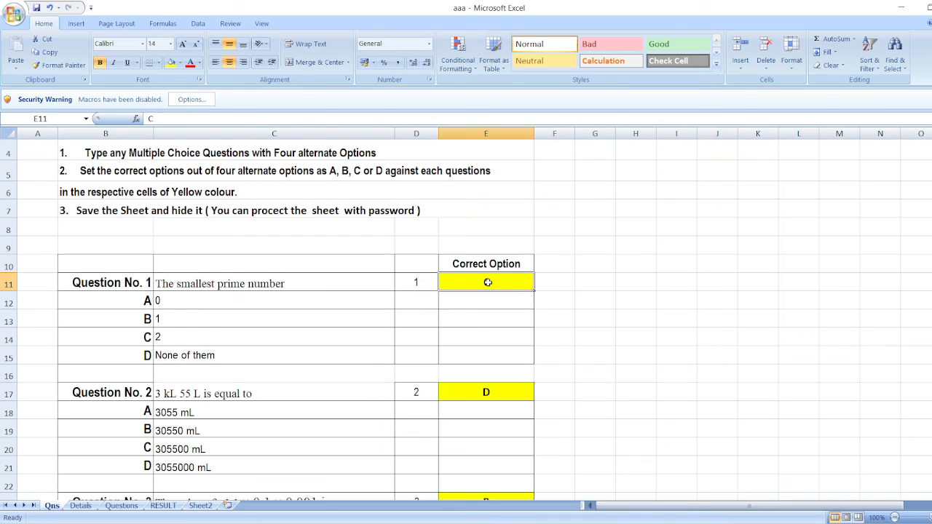
pyautogui.click(488, 300)
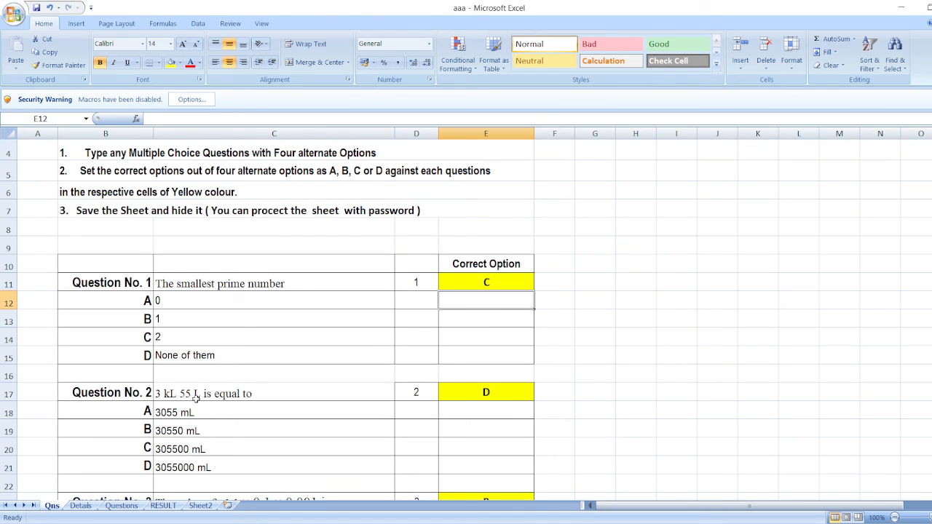
# Change the answer to Question No. 2 on the Questions sheet to D and view the score on the RESULT sheet
pyautogui.click(120, 505)
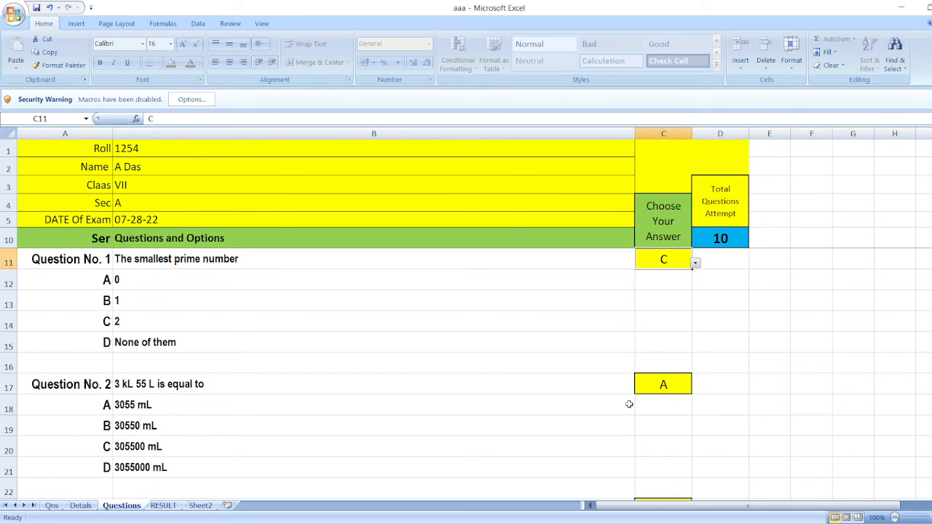
pyautogui.click(668, 388)
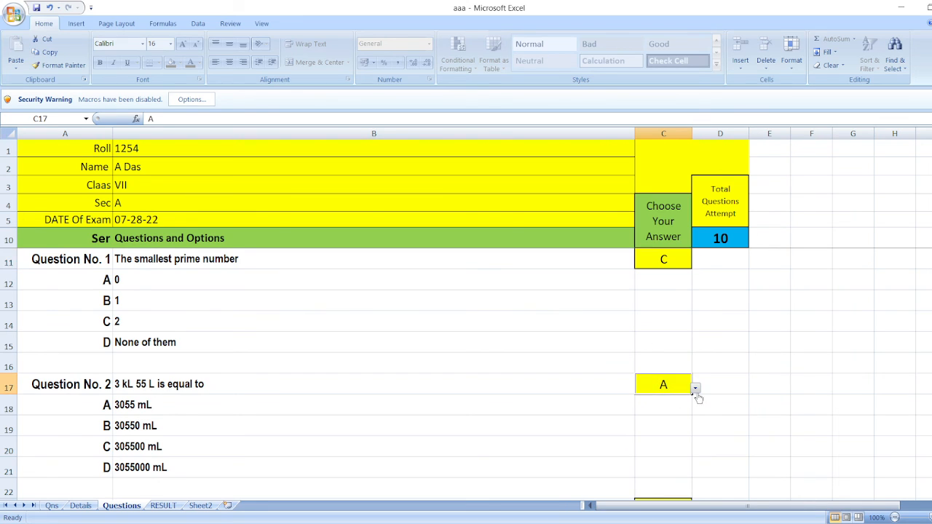
pyautogui.click(649, 425)
pyautogui.click(163, 506)
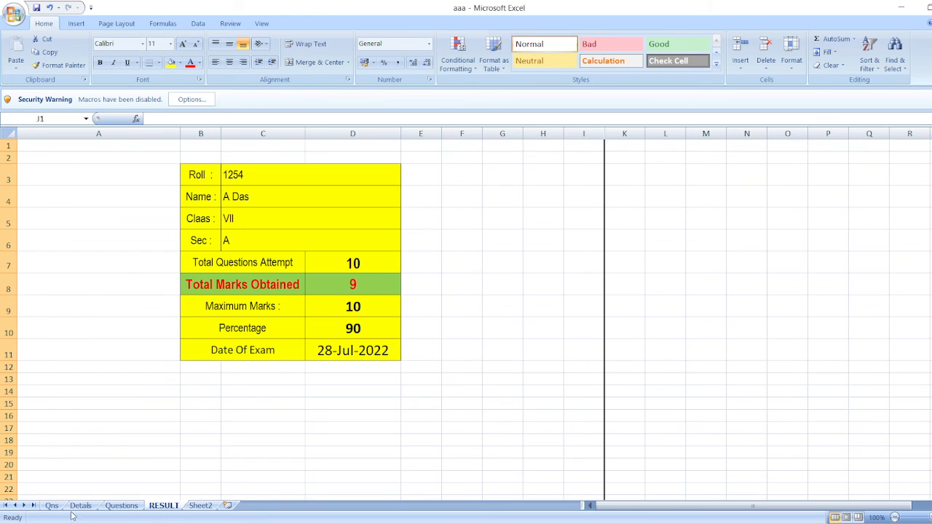
# Revisit the Questions sheet and review the Qns sheet's questions and correct options down to Question No. 10
pyautogui.click(121, 505)
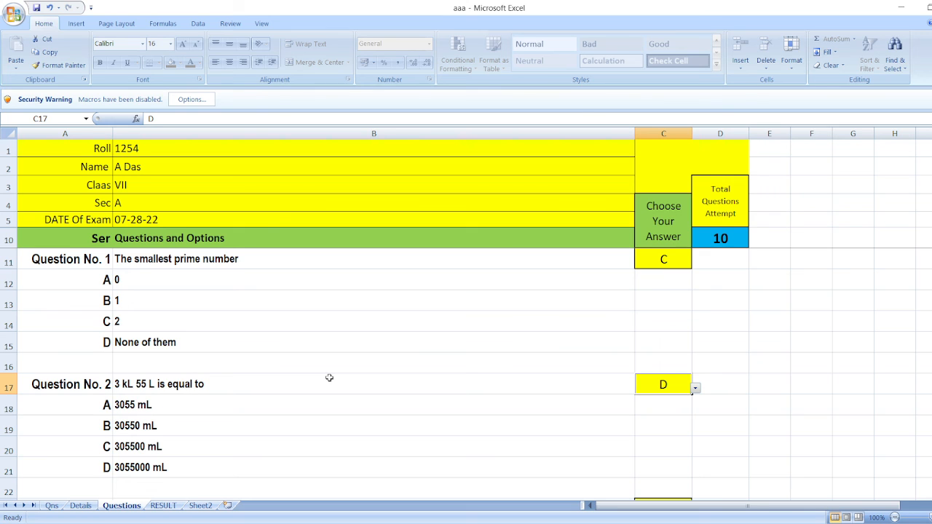
pyautogui.click(52, 505)
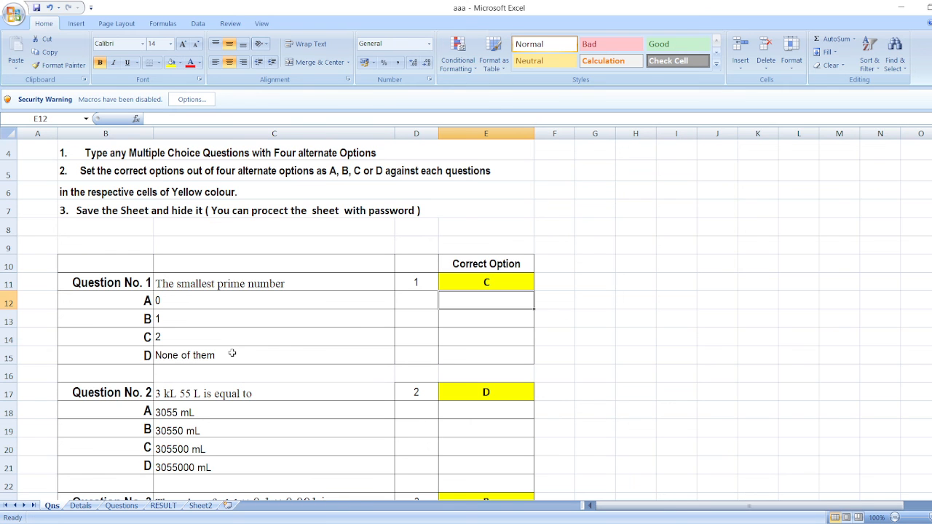
pyautogui.scroll(-18, 233, 353)
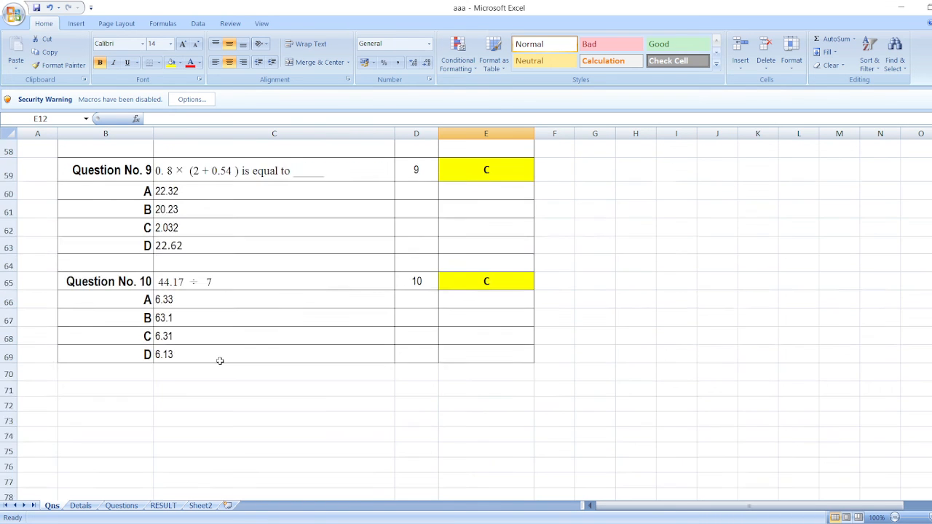
pyautogui.scroll(-4, 220, 361)
pyautogui.scroll(5, 210, 348)
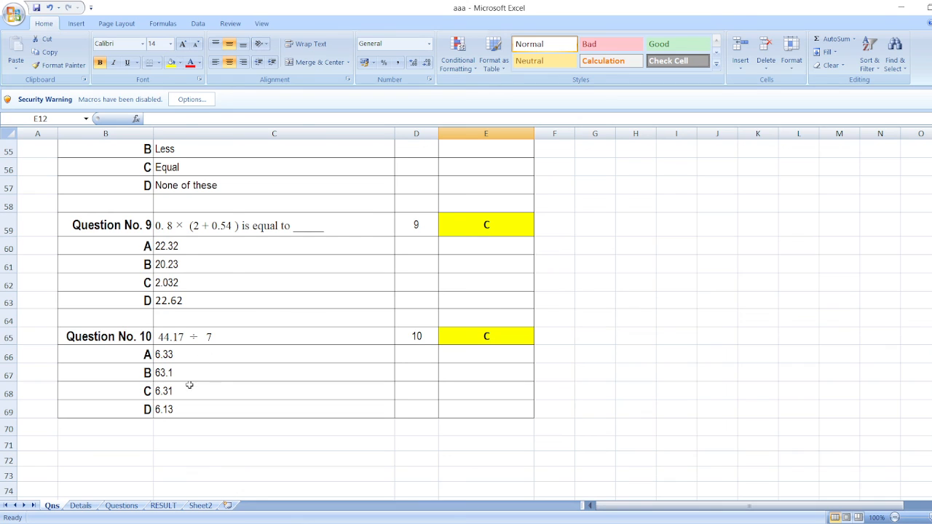